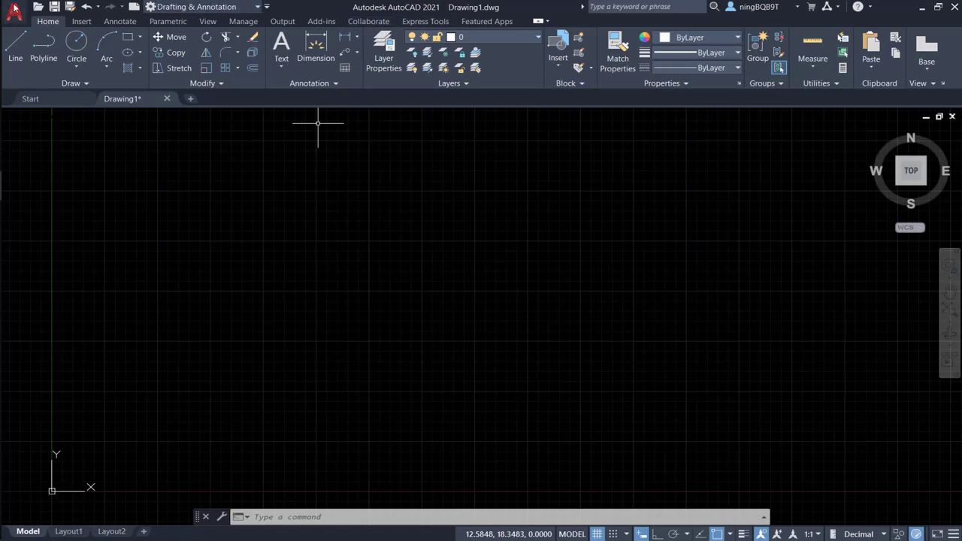
# Dismiss the Quick Access Toolbar options and display the workspace list with Drafting & Annotation current.
pyautogui.click(267, 7)
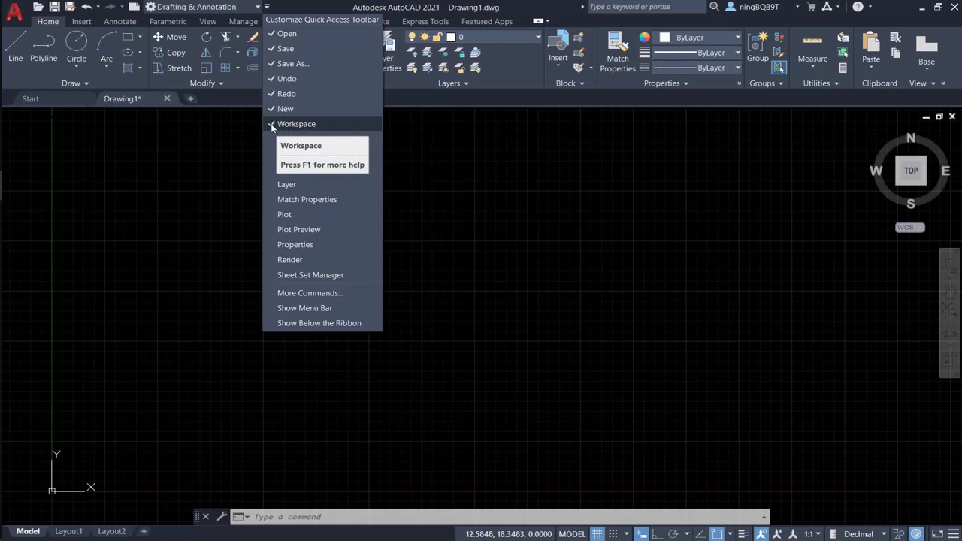
pyautogui.click(292, 10)
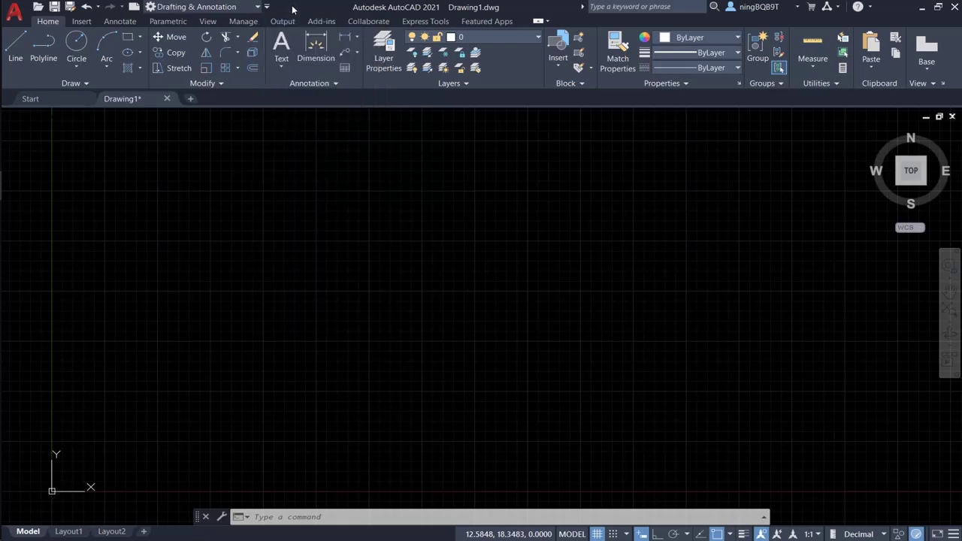
pyautogui.click(223, 9)
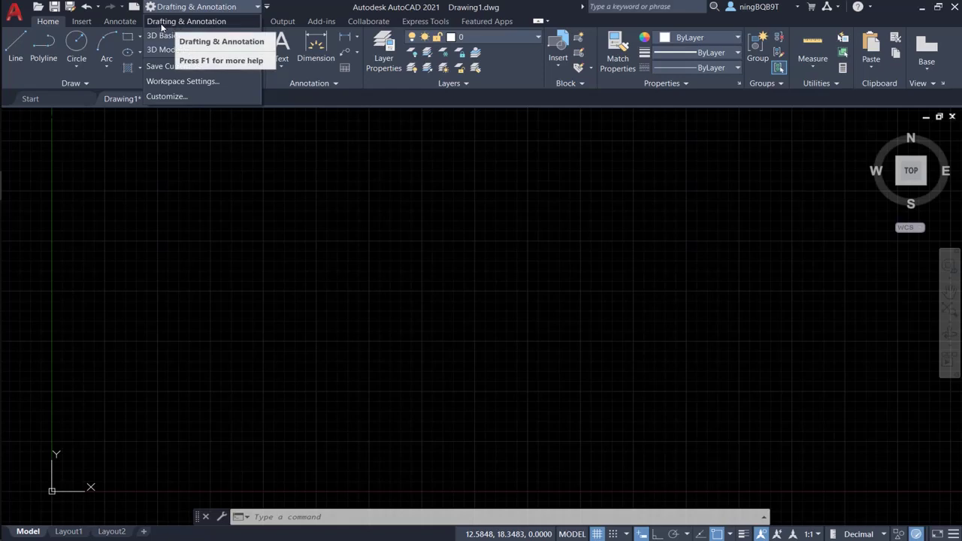
pyautogui.click(291, 9)
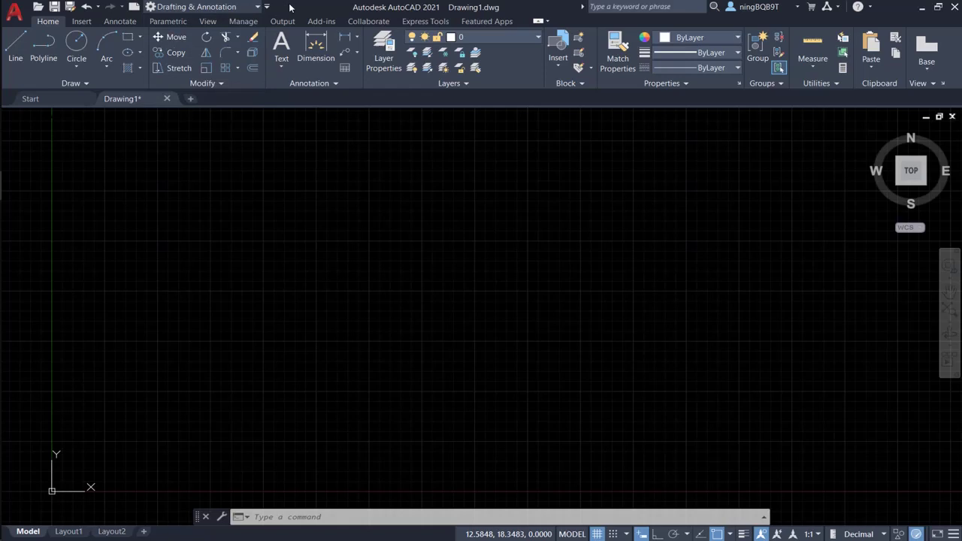
pyautogui.click(216, 11)
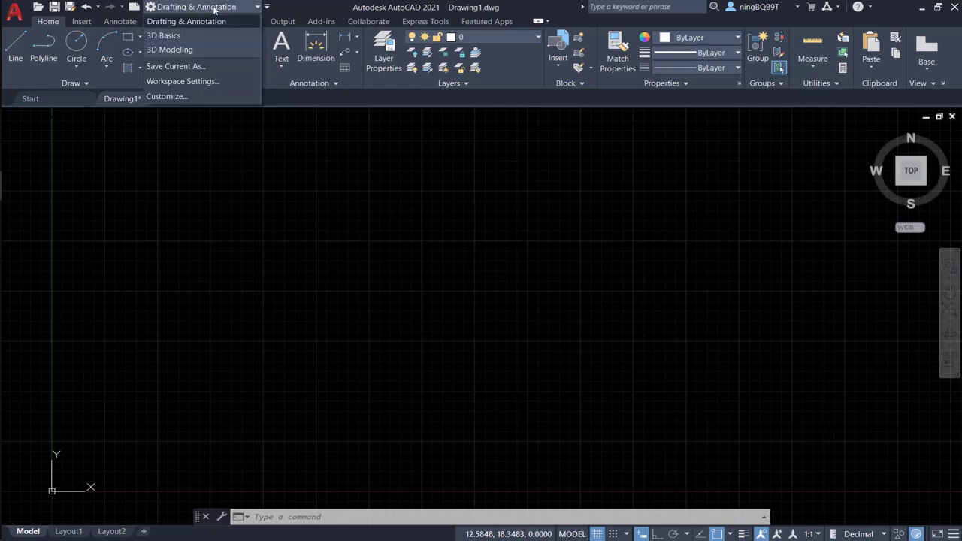
# Save the current interface setup as a new workspace named My2D.
pyautogui.click(205, 67)
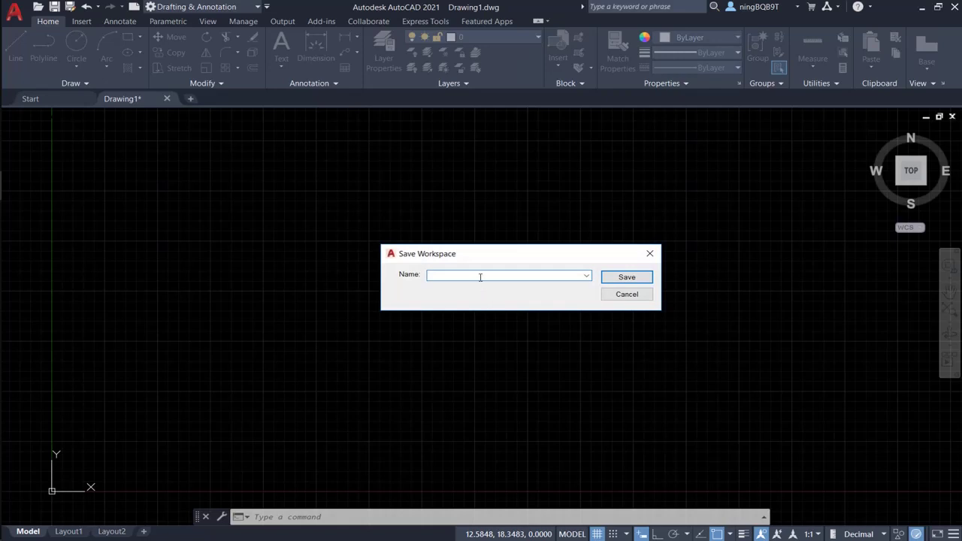
pyautogui.write('My2d')
pyautogui.press('BackSpace')
pyautogui.write('D')
pyautogui.click(636, 280)
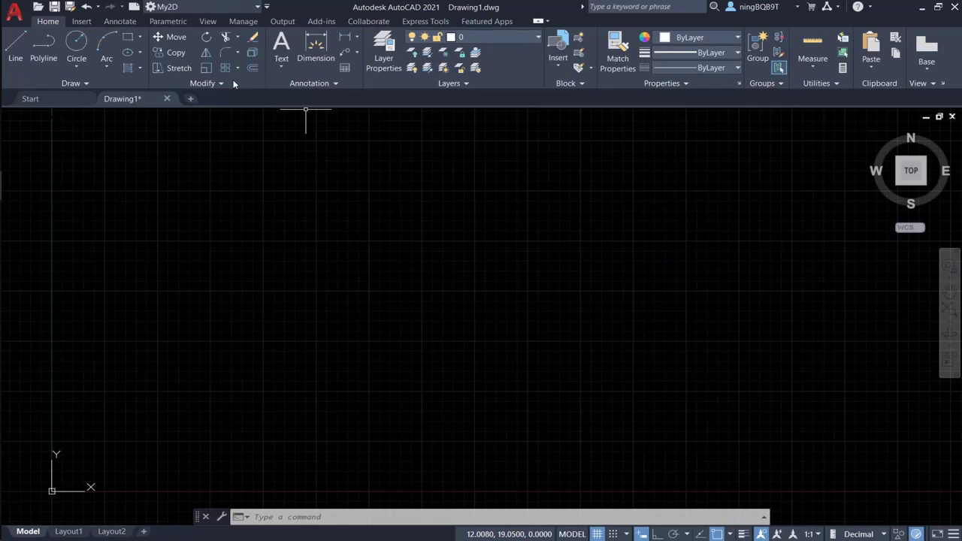
pyautogui.click(216, 9)
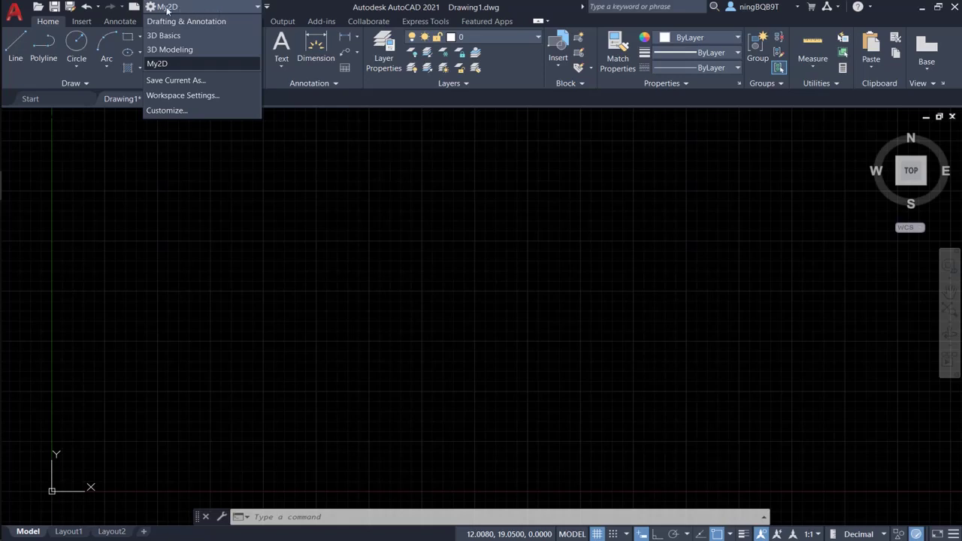
# Review Workspace Settings, with My Workspace set to Drafting & Annotation, and confirm them unchanged.
pyautogui.click(282, 8)
pyautogui.click(237, 9)
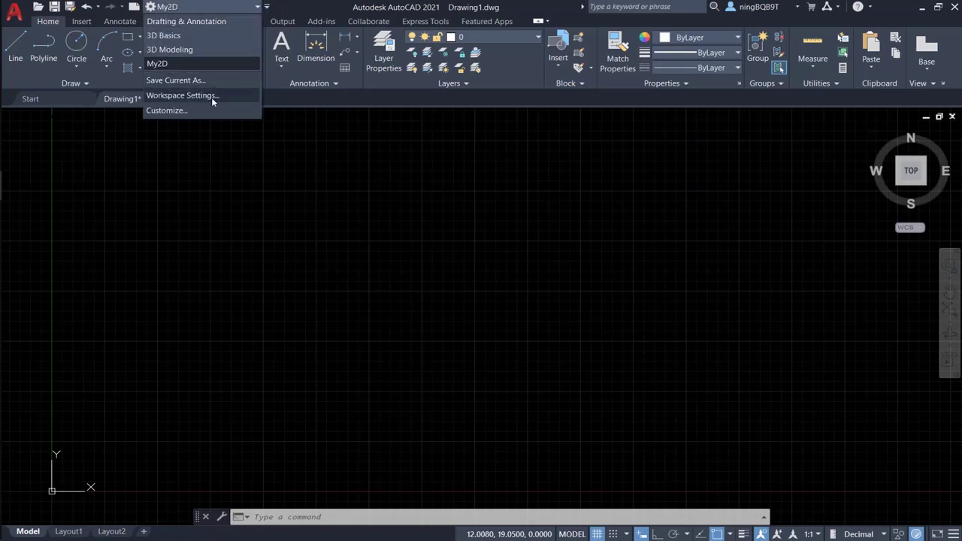
pyautogui.click(169, 96)
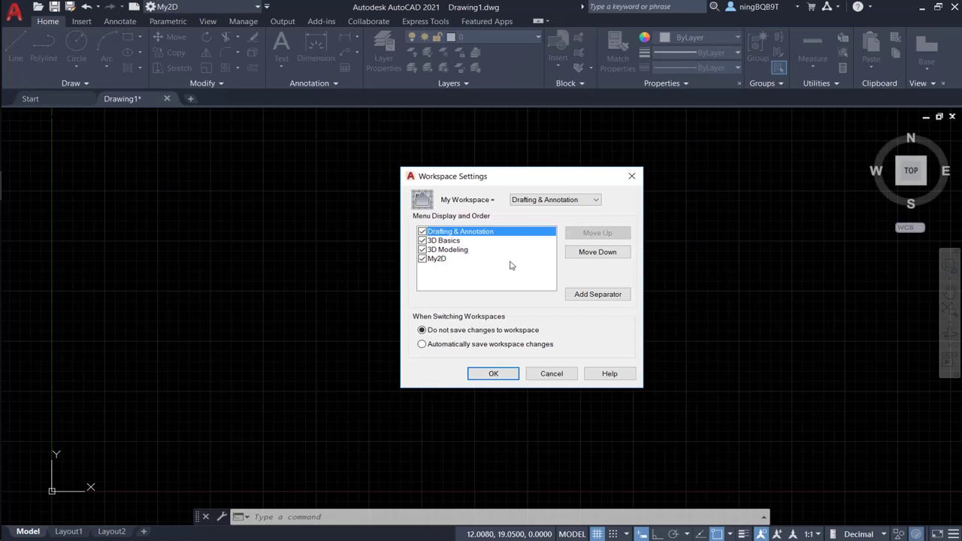
pyautogui.click(492, 375)
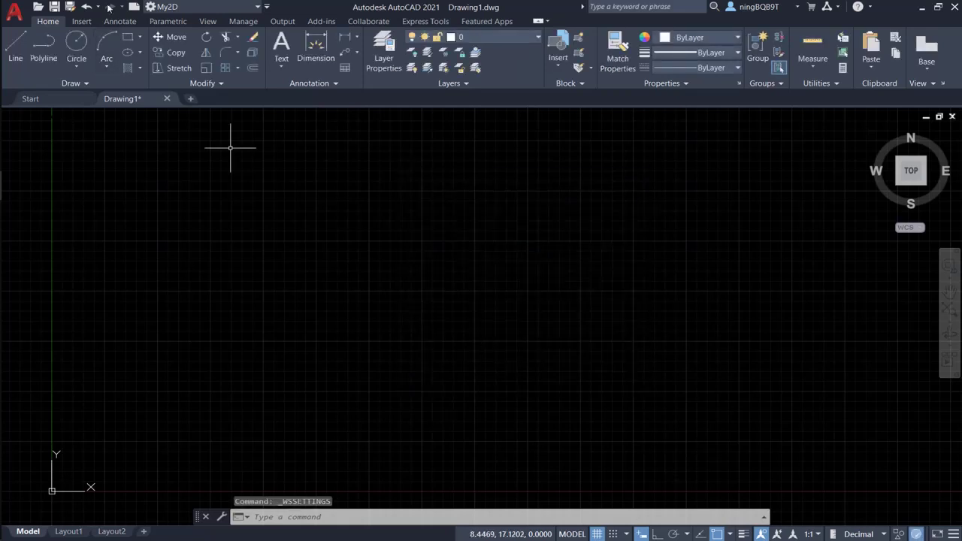
# In the Customize User Interface editor, inspect the My2D and other workspaces' properties.
pyautogui.click(179, 8)
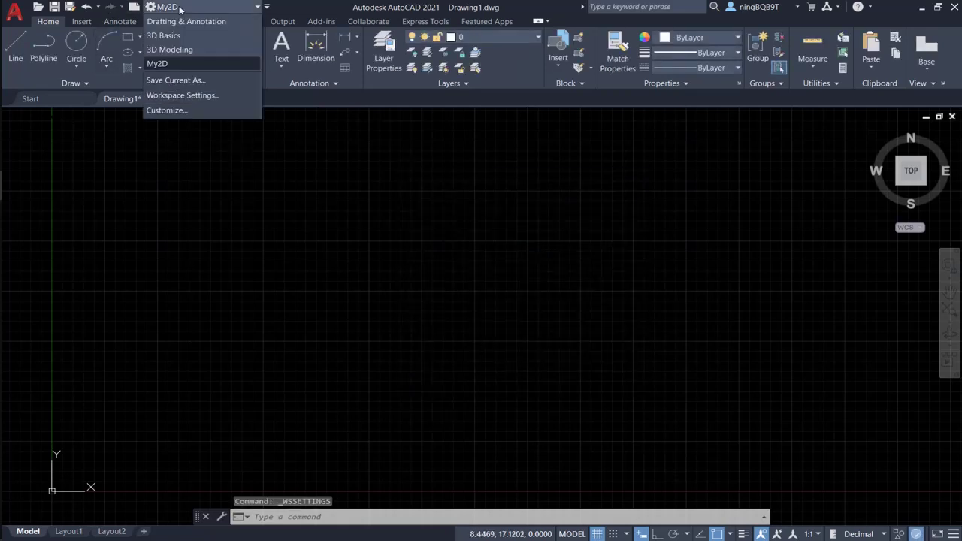
pyautogui.click(175, 111)
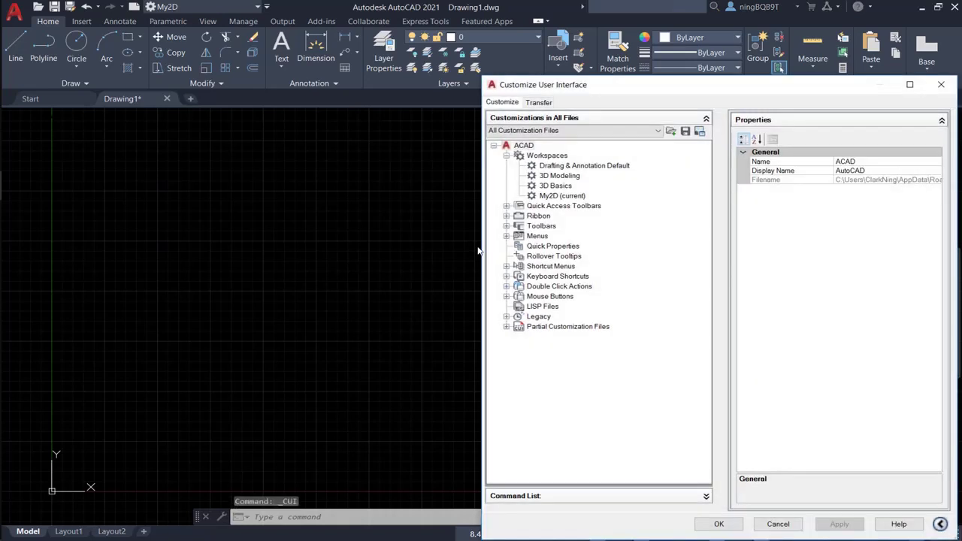
pyautogui.moveTo(647, 88); pyautogui.dragTo(505, 64)
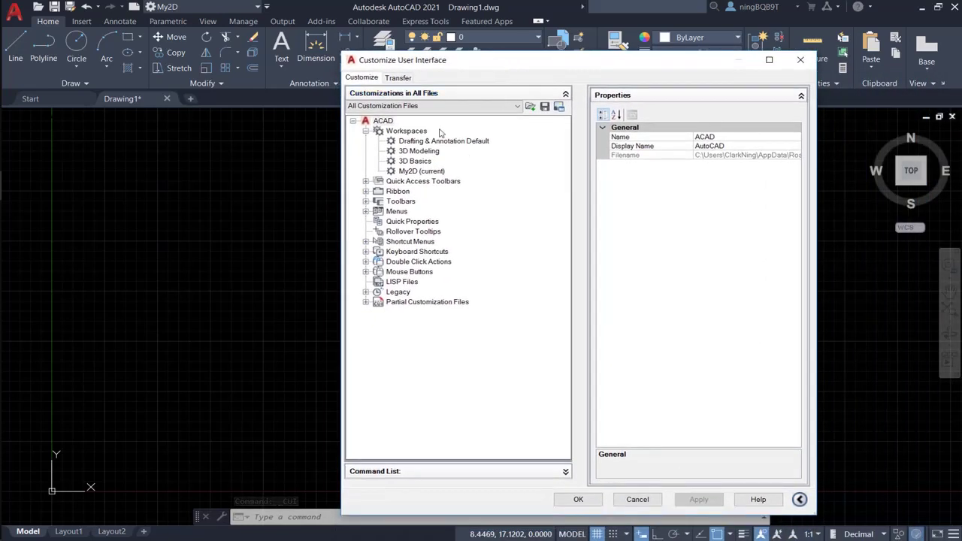
pyautogui.click(415, 171)
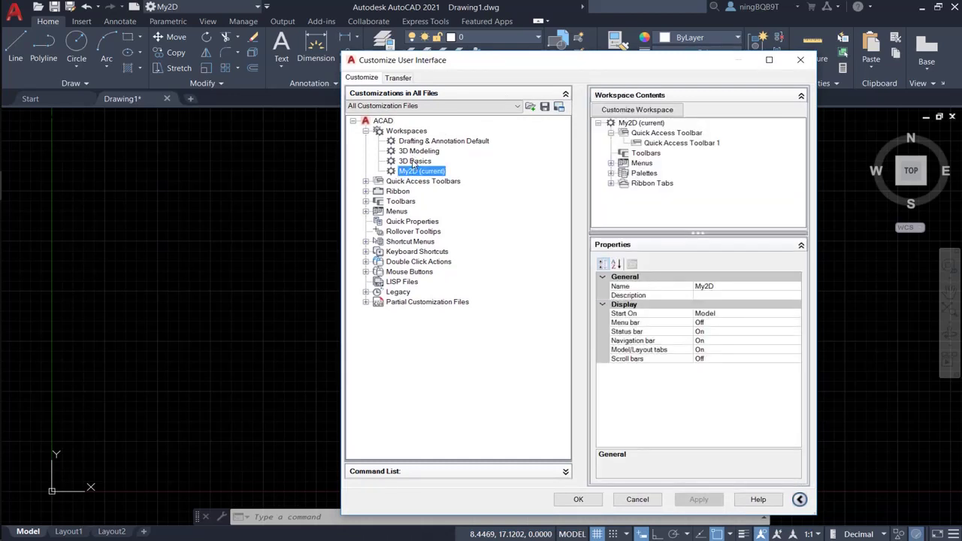
pyautogui.press('Up')
pyautogui.press('Up')
pyautogui.press('Up')
pyautogui.press('Down')
pyautogui.press('Down')
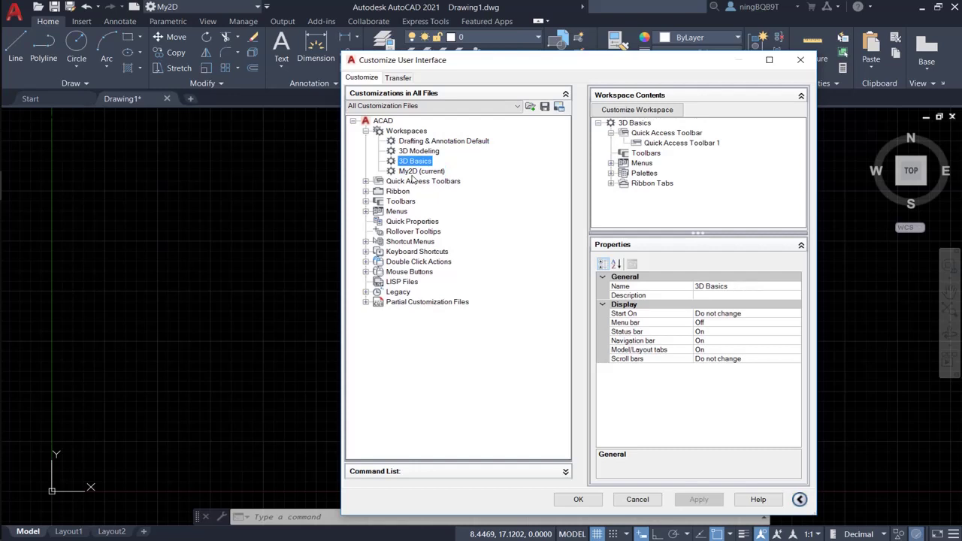
pyautogui.press('Down')
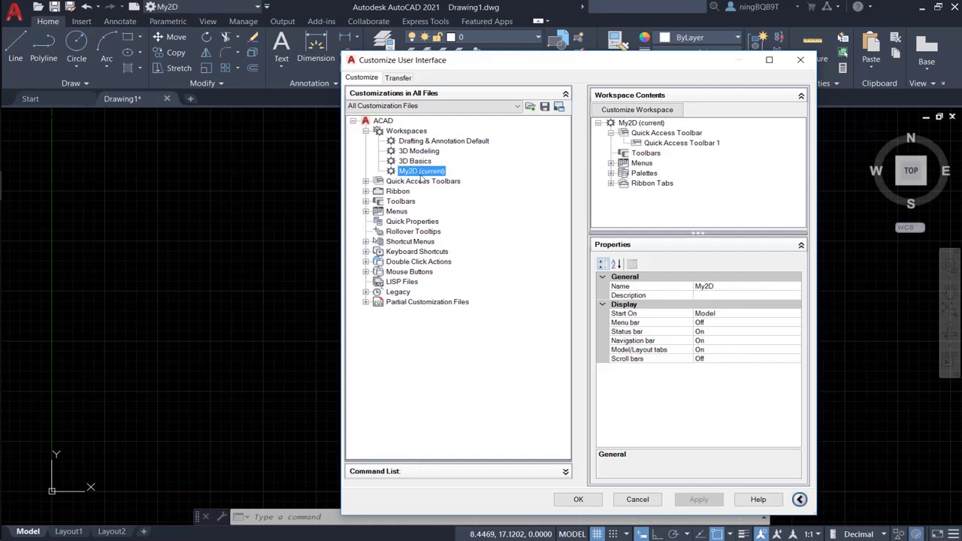
# Delete the My2D workspace, confirm the deletion, and apply the changes.
pyautogui.rightClick(410, 176)
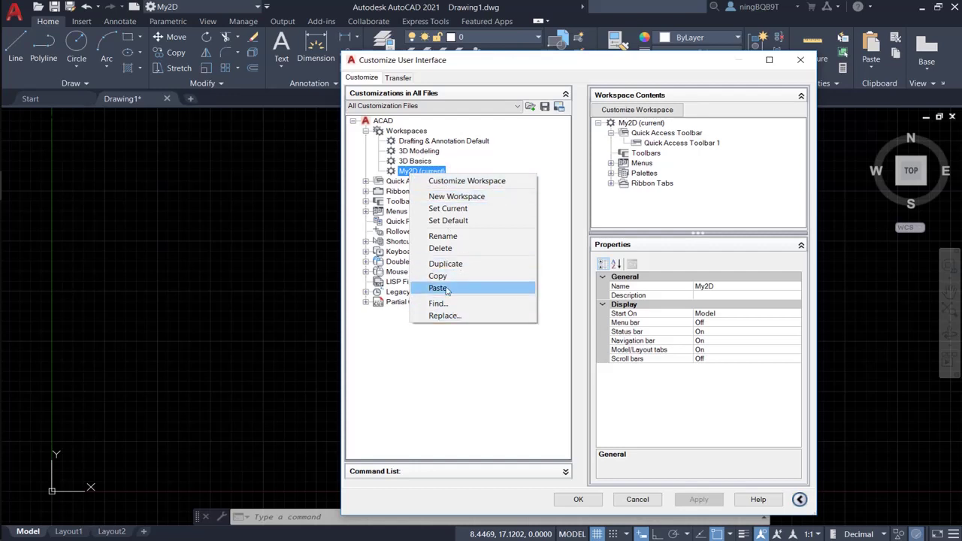
pyautogui.click(449, 249)
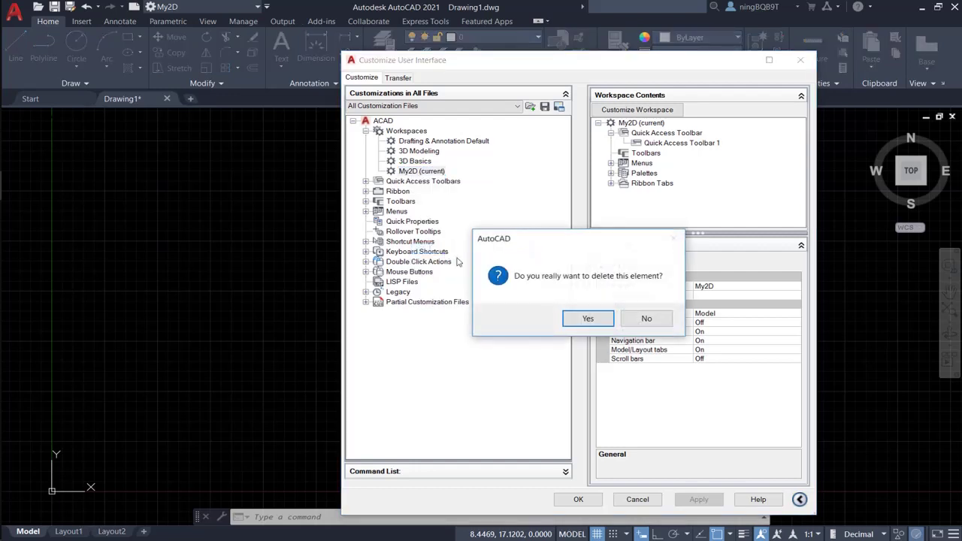
pyautogui.click(587, 318)
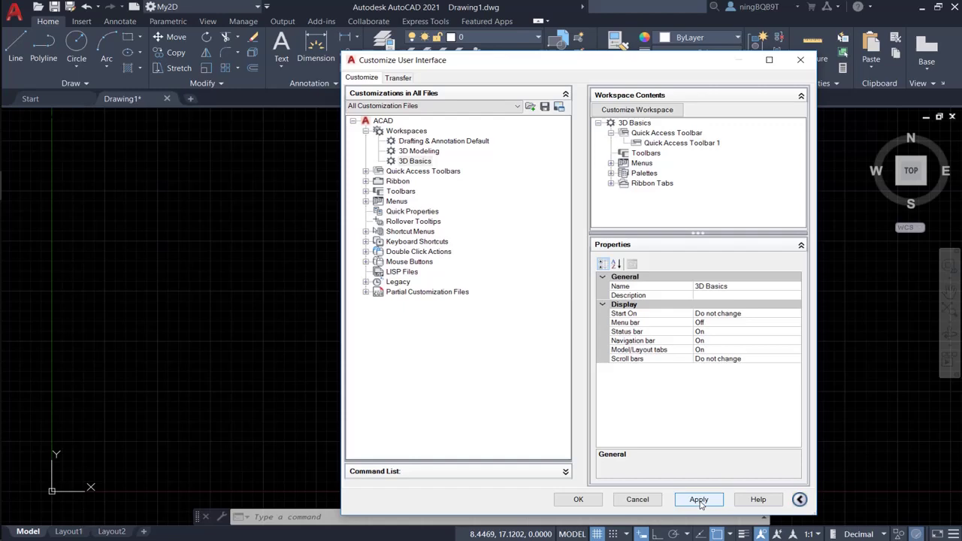
pyautogui.click(699, 501)
# Close the CUI editor and make Drafting & Annotation the current workspace.
pyautogui.click(577, 501)
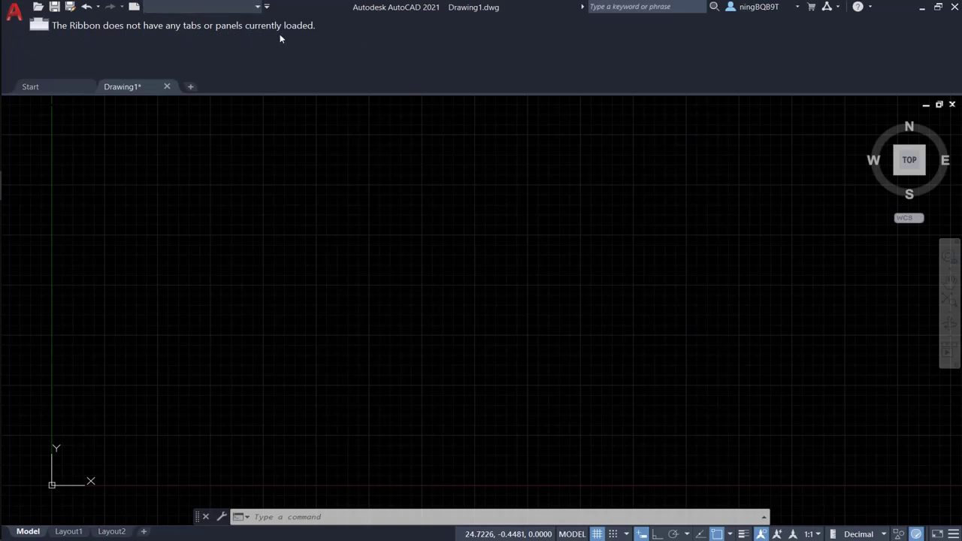
pyautogui.click(217, 8)
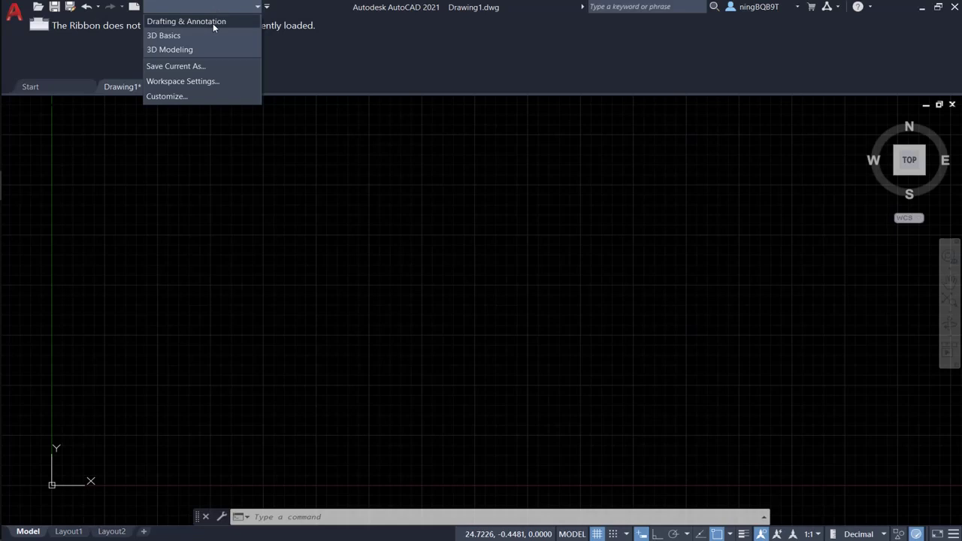
pyautogui.click(213, 24)
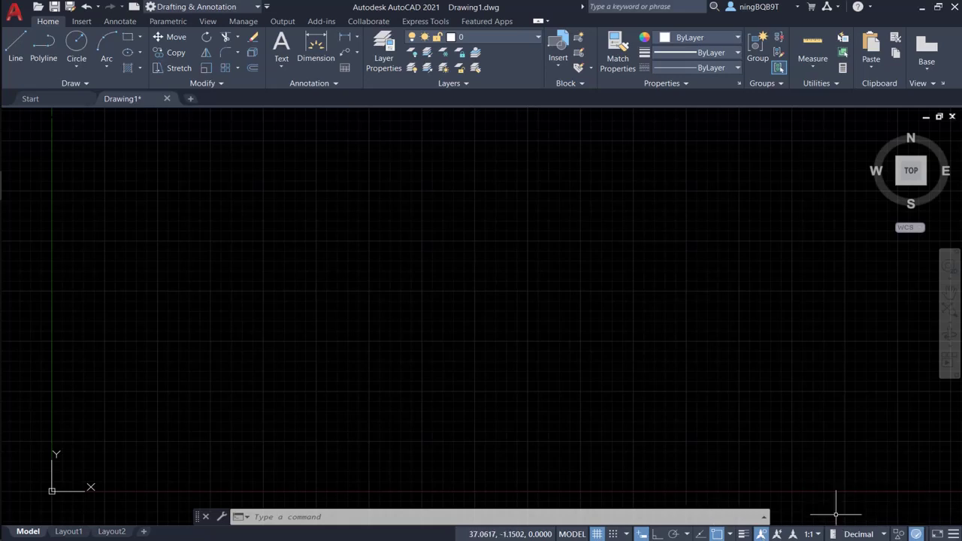
# Add Workspace Switching to the status bar and view its workspace list without changing workspace.
pyautogui.click(952, 533)
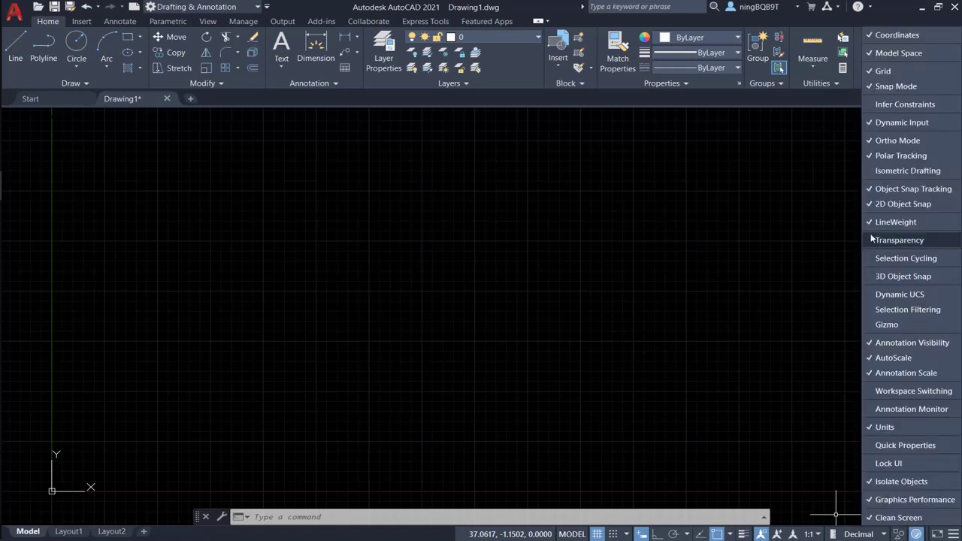
pyautogui.click(869, 392)
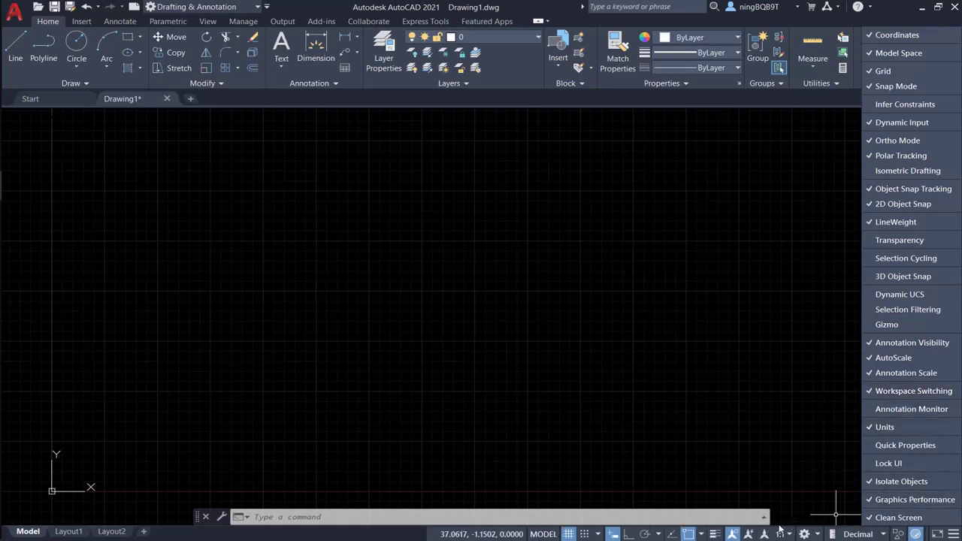
pyautogui.click(764, 493)
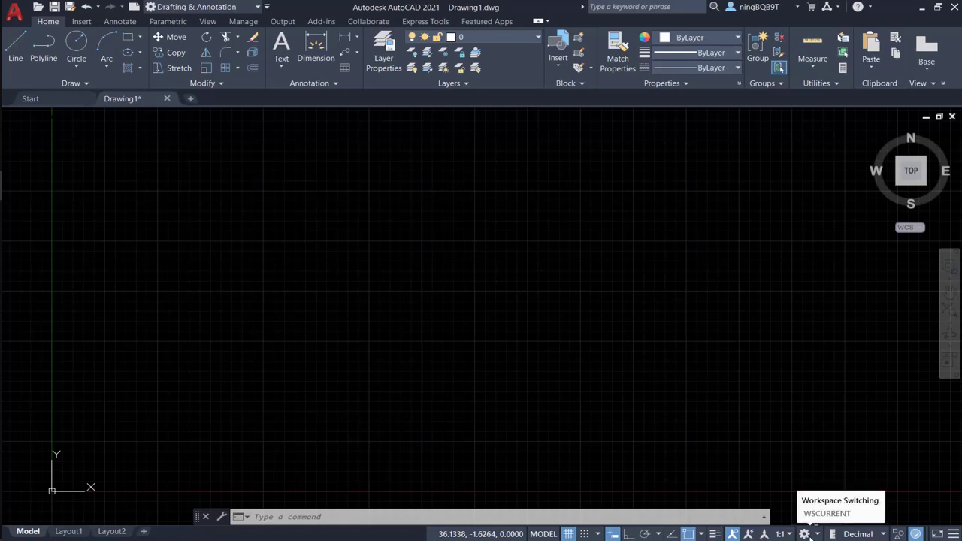
pyautogui.click(810, 537)
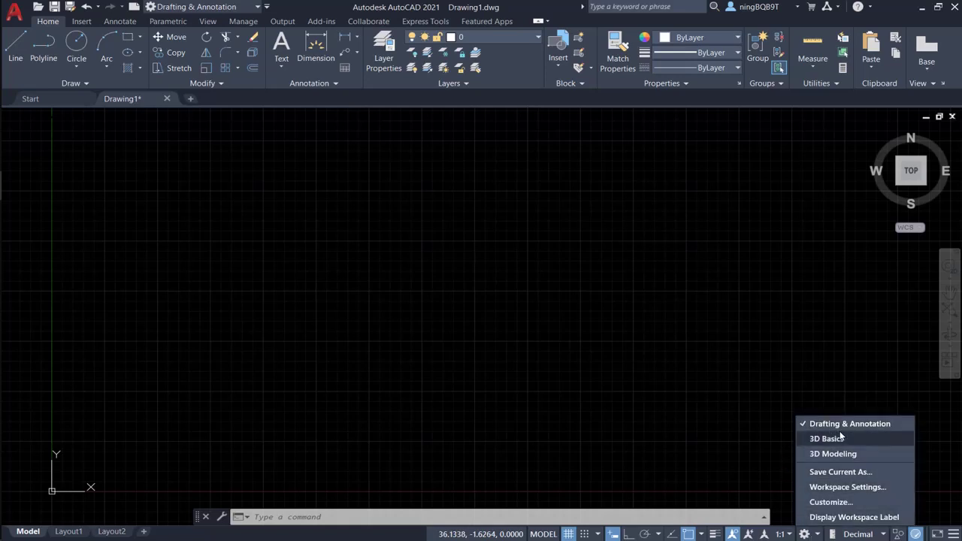
pyautogui.click(735, 436)
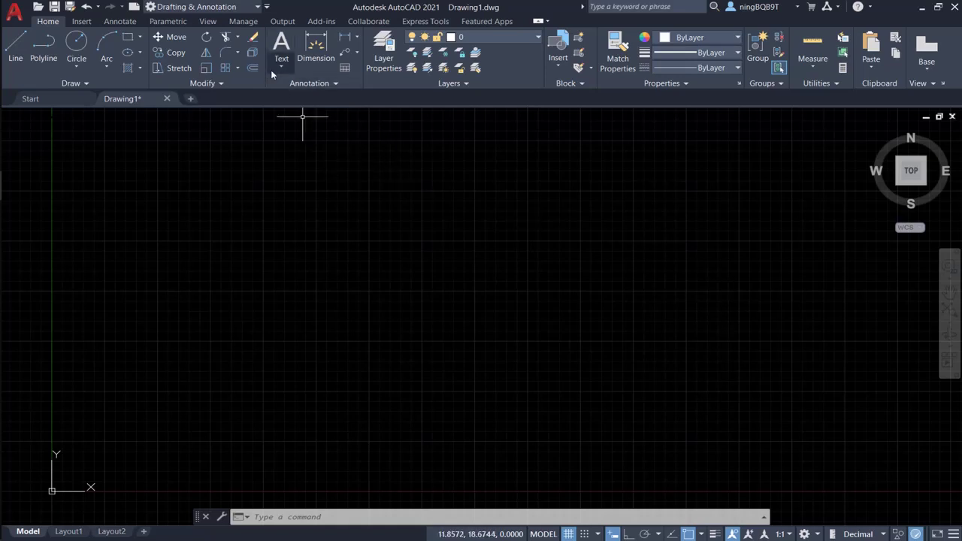
# On the View tab, turn the UCS icon, ViewCube and navigation bar off and back on.
pyautogui.click(206, 24)
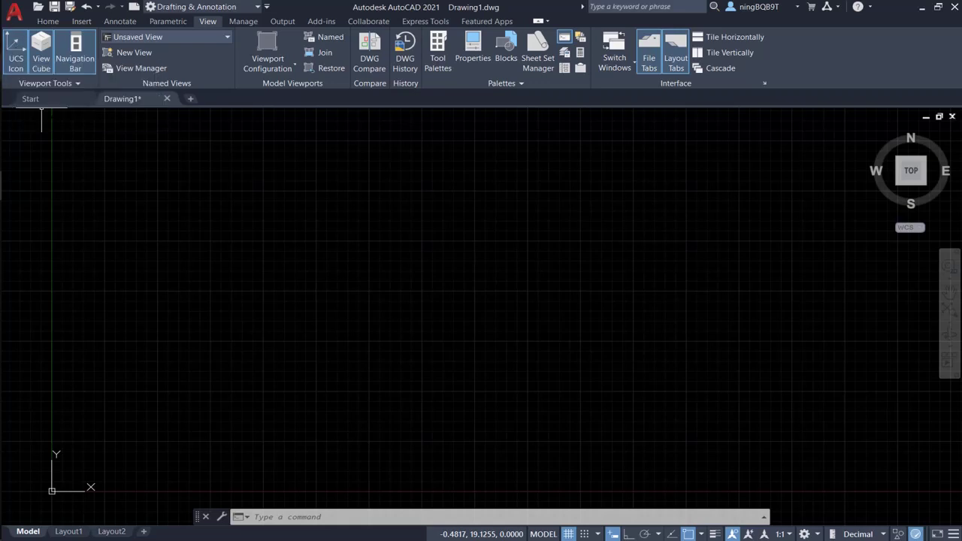
pyautogui.click(17, 58)
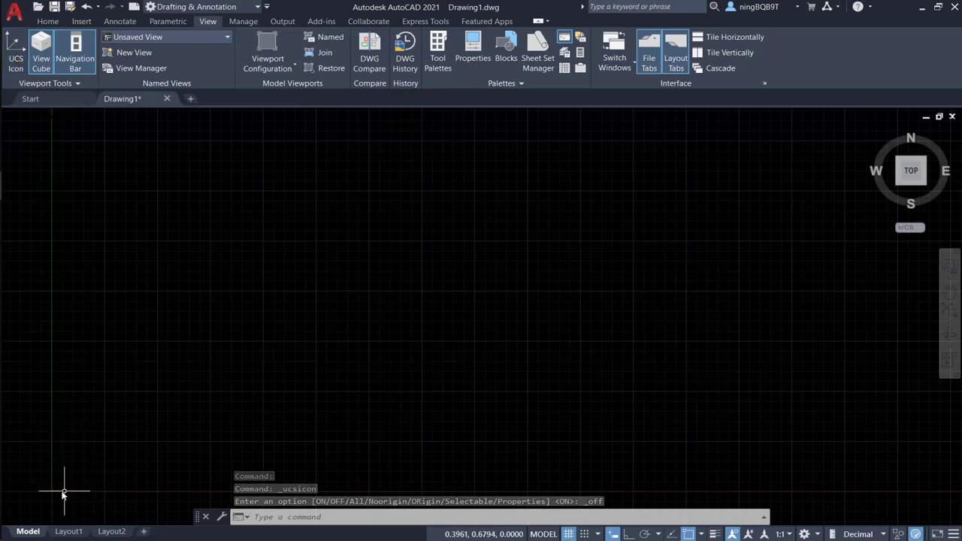
pyautogui.click(13, 49)
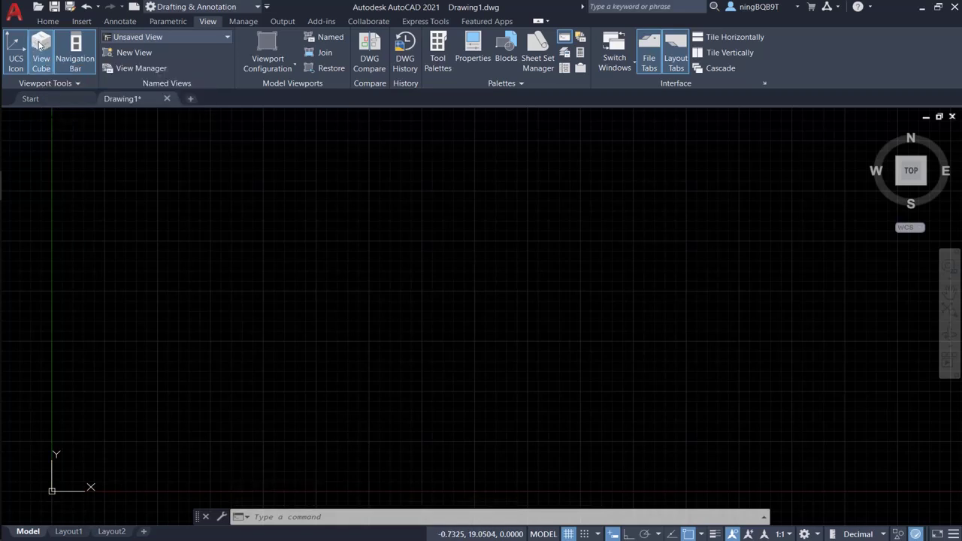
pyautogui.click(40, 47)
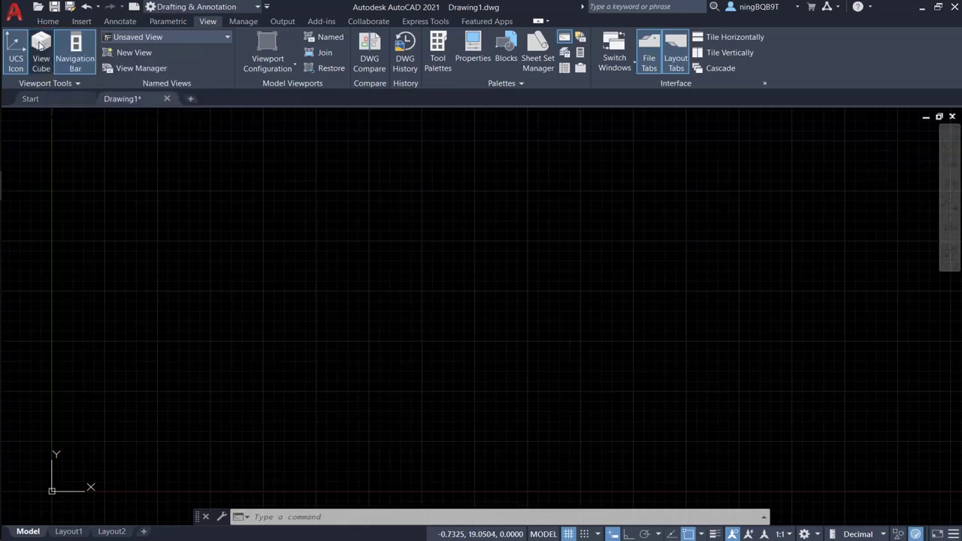
pyautogui.click(40, 47)
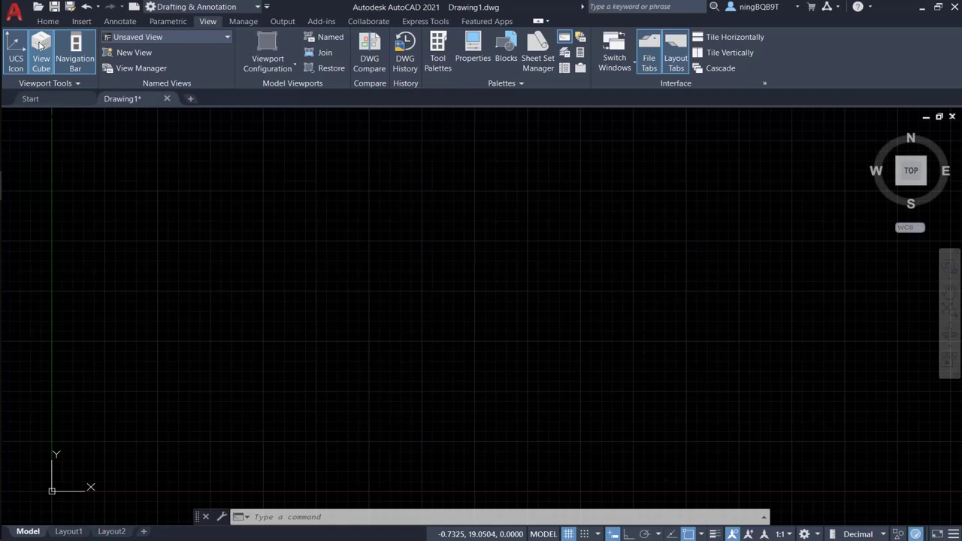
pyautogui.click(77, 53)
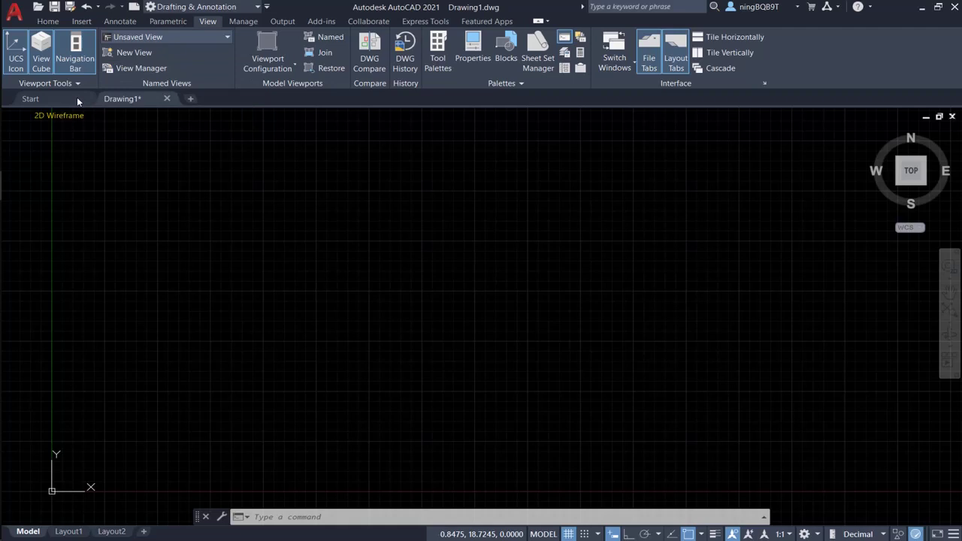
pyautogui.click(77, 54)
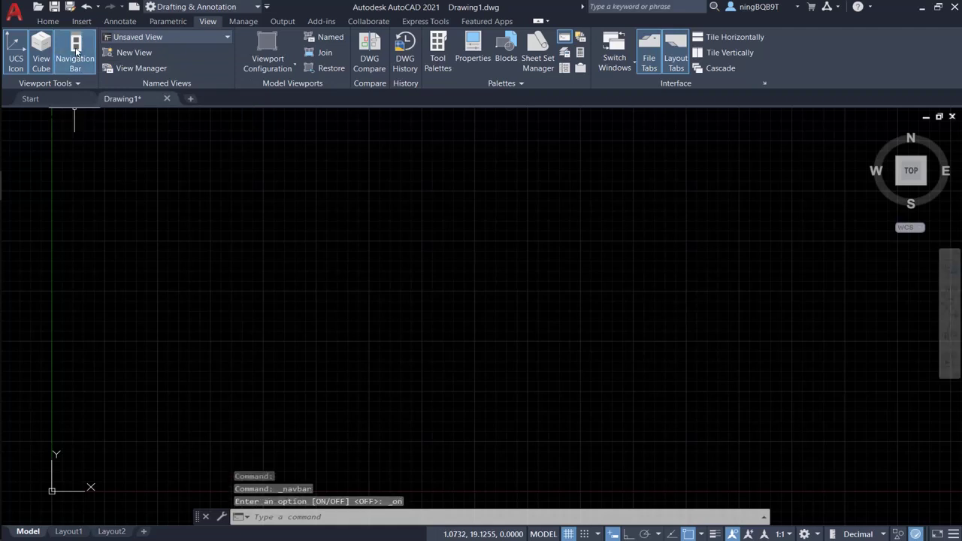